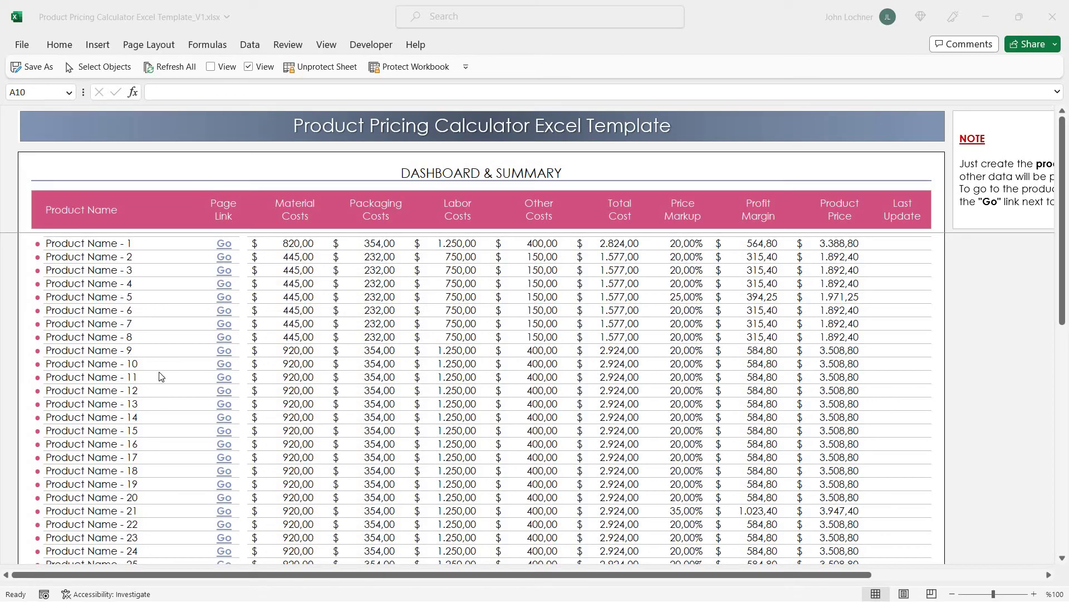
{"action": "scroll", "coordinate": [165, 386], "scroll_direction": "down", "scroll_amount": 1}
{"action": "scroll", "coordinate": [167, 391], "scroll_direction": "down", "scroll_amount": 2}
{"action": "scroll", "coordinate": [168, 393], "scroll_direction": "up", "scroll_amount": 3}
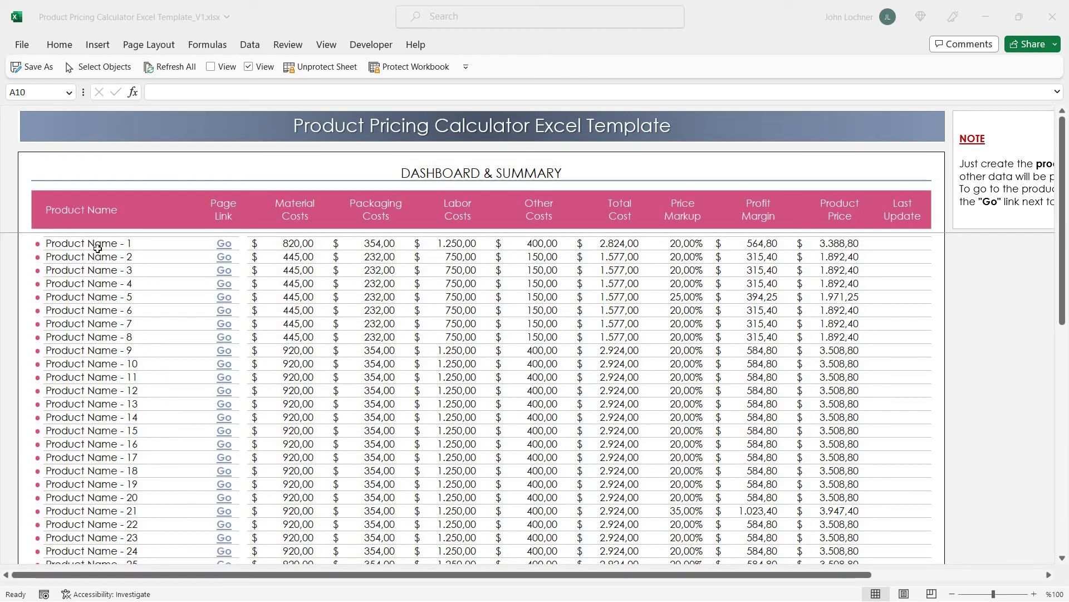
- Browse the dashboard's product names and preview Product Name - 1's pricing page
{"action": "mouse_move", "coordinate": [88, 243]}
{"action": "left_mouse_down"}
{"action": "mouse_move", "coordinate": [117, 585]}
{"action": "mouse_move", "coordinate": [136, 477]}
{"action": "left_mouse_up"}
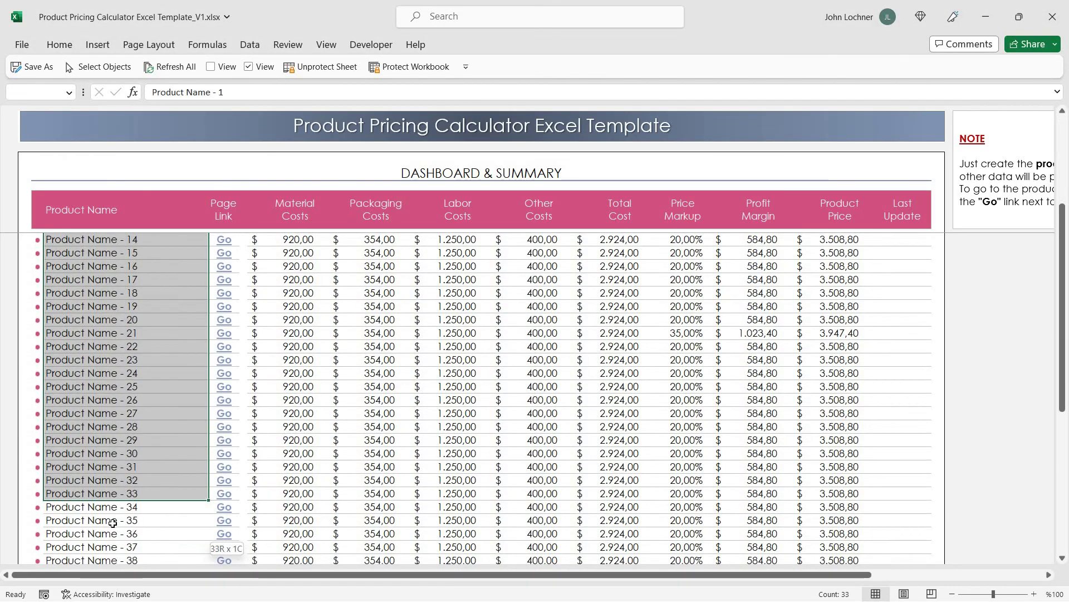
{"action": "left_click", "coordinate": [136, 490]}
{"action": "scroll", "coordinate": [136, 479], "scroll_direction": "up", "scroll_amount": 5}
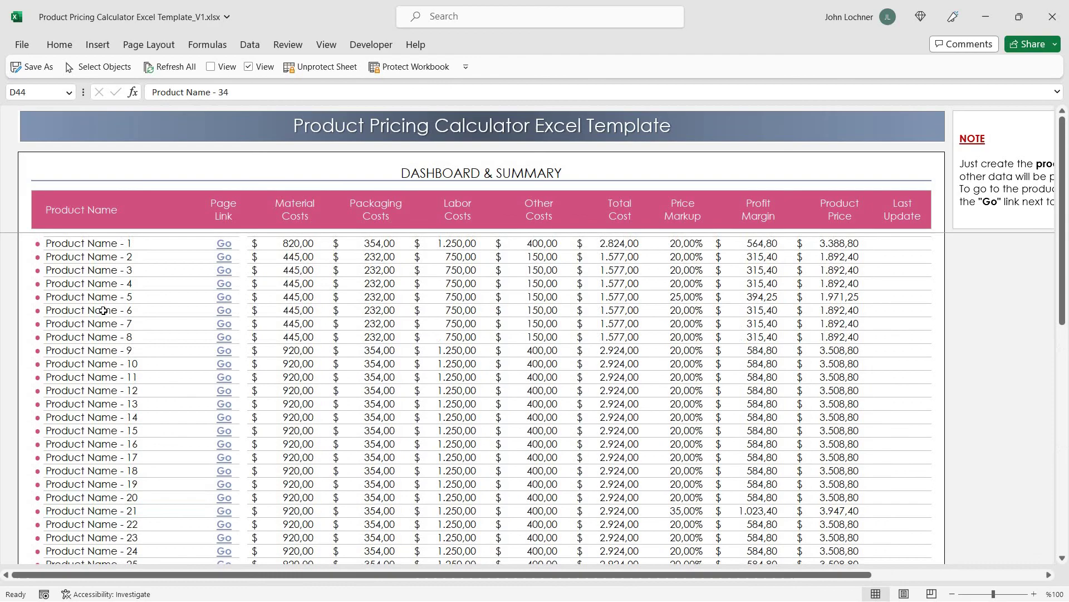
{"action": "left_click", "coordinate": [100, 310]}
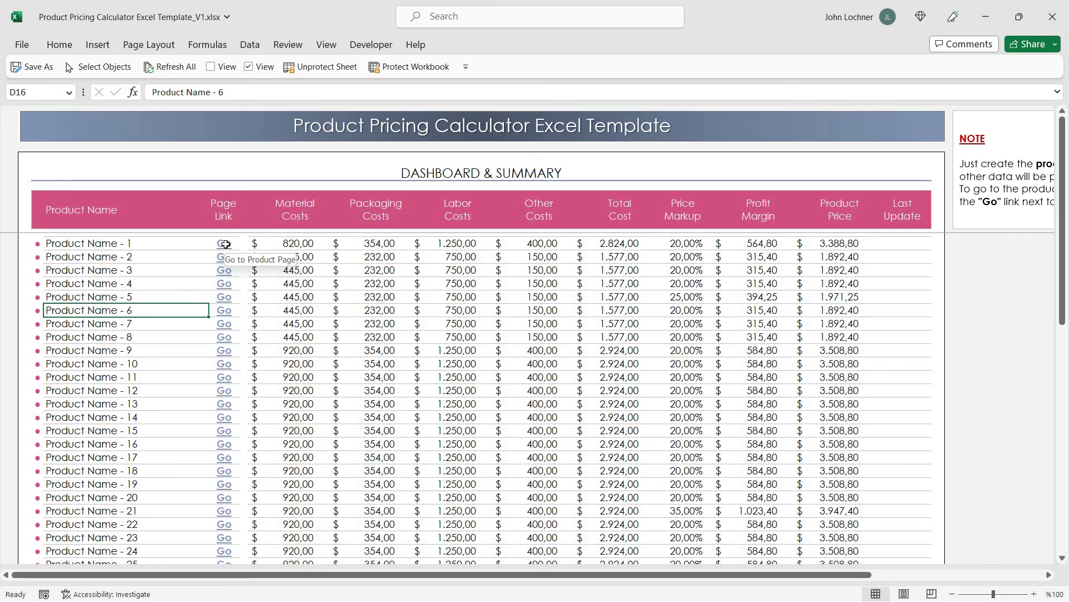
{"action": "left_click", "coordinate": [224, 244]}
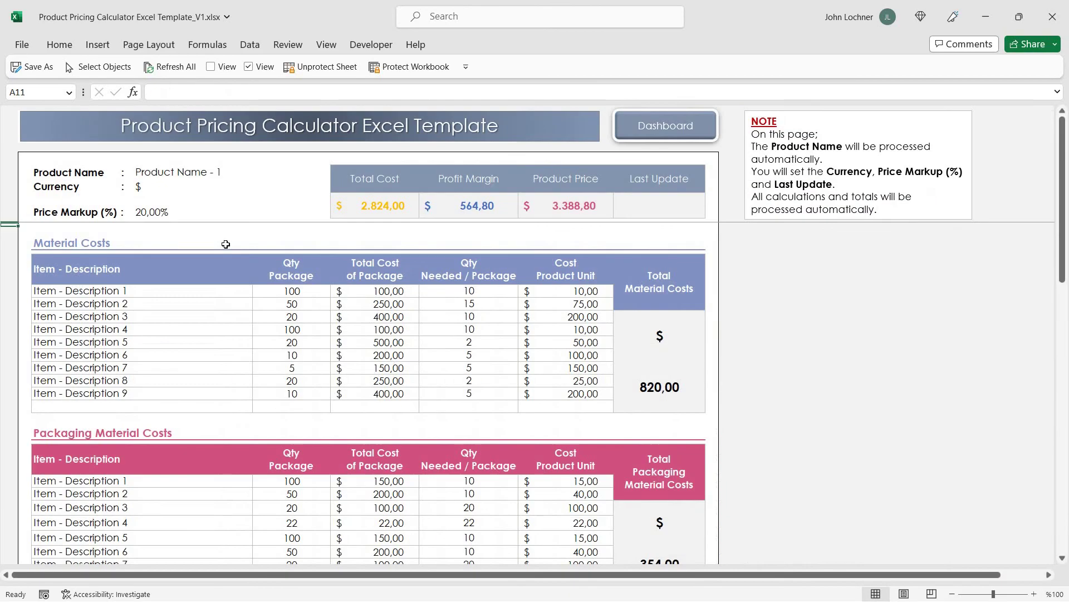
{"action": "left_click", "coordinate": [199, 171]}
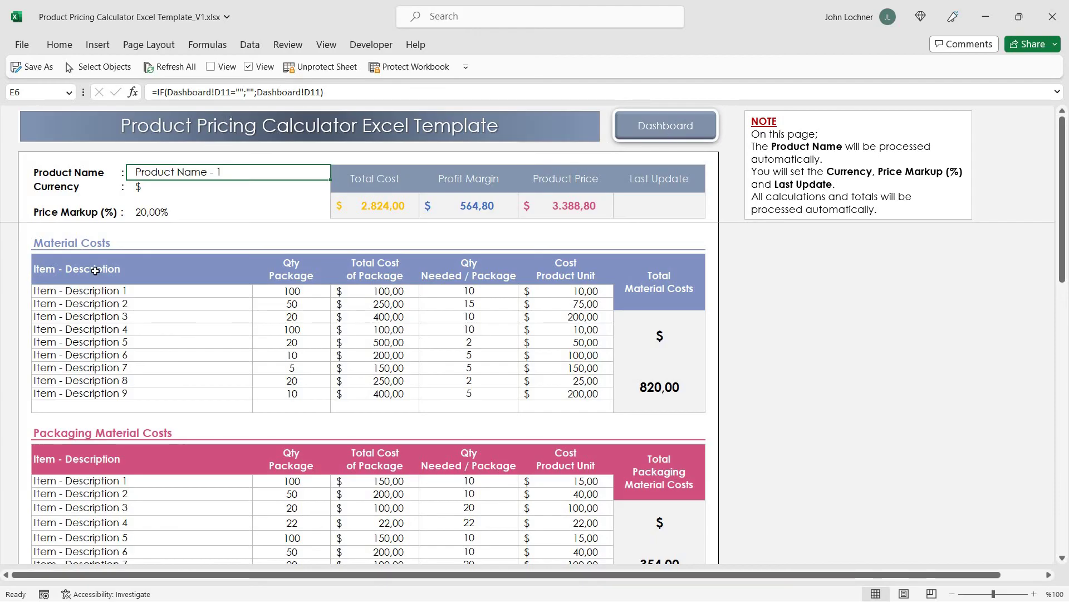
{"action": "key", "text": "ctrl+Page_Up"}
- On Product Name - 1's page, keep the dollar currency and set the price markup to 30%
{"action": "left_click", "coordinate": [112, 242]}
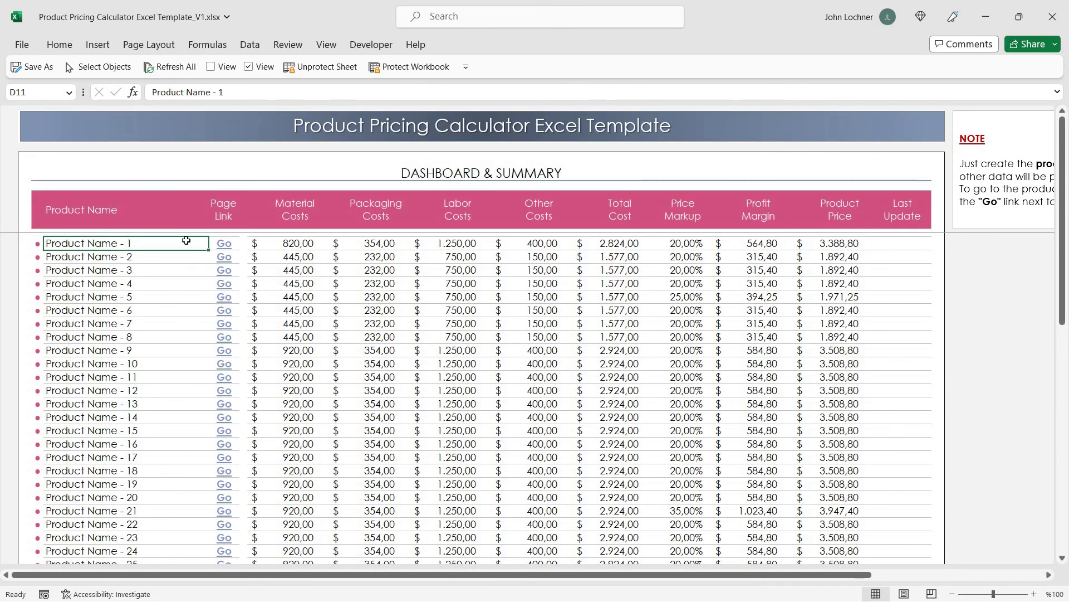
{"action": "left_click", "coordinate": [223, 243]}
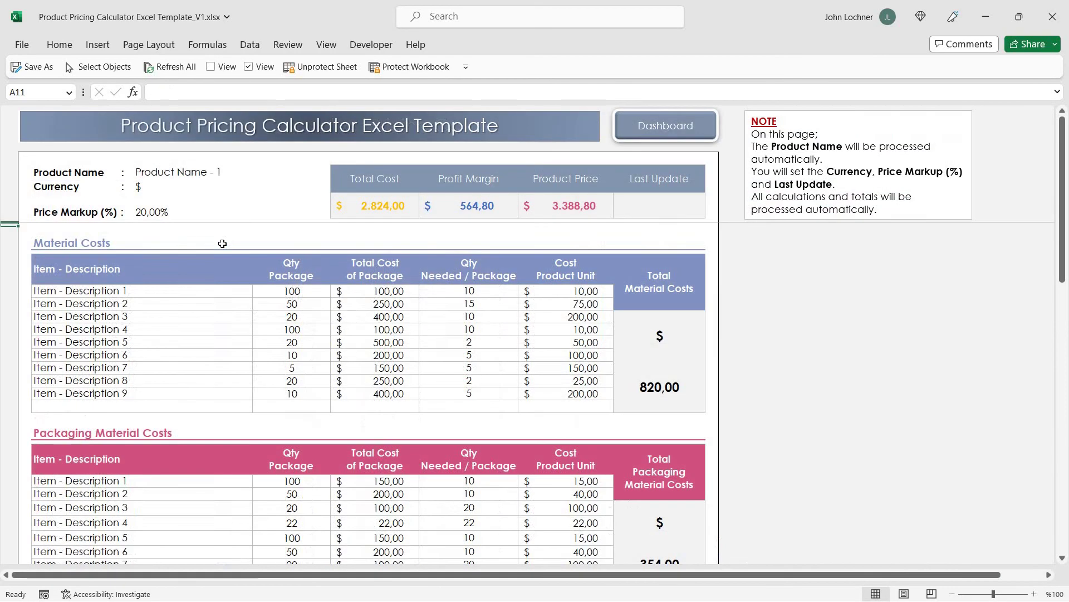
{"action": "left_click", "coordinate": [147, 187]}
{"action": "left_click", "coordinate": [207, 186]}
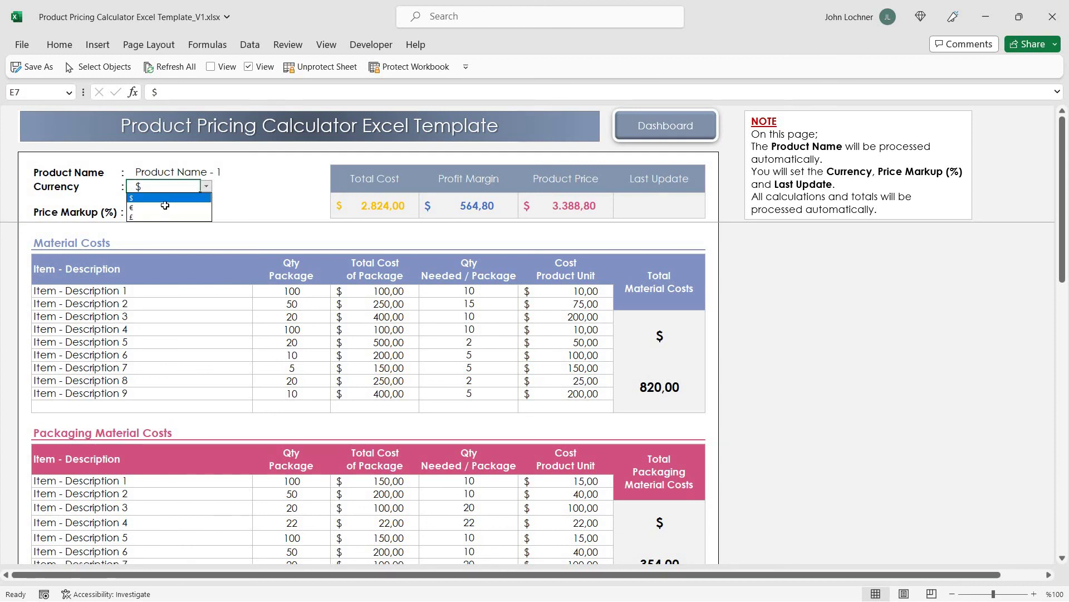
{"action": "left_click", "coordinate": [167, 199]}
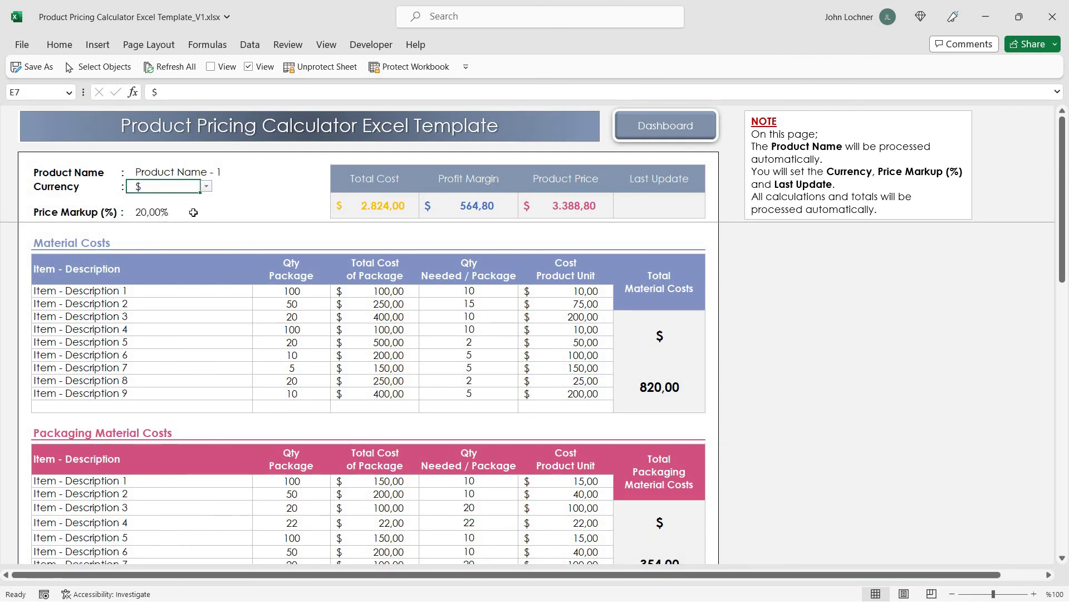
{"action": "left_click", "coordinate": [179, 215]}
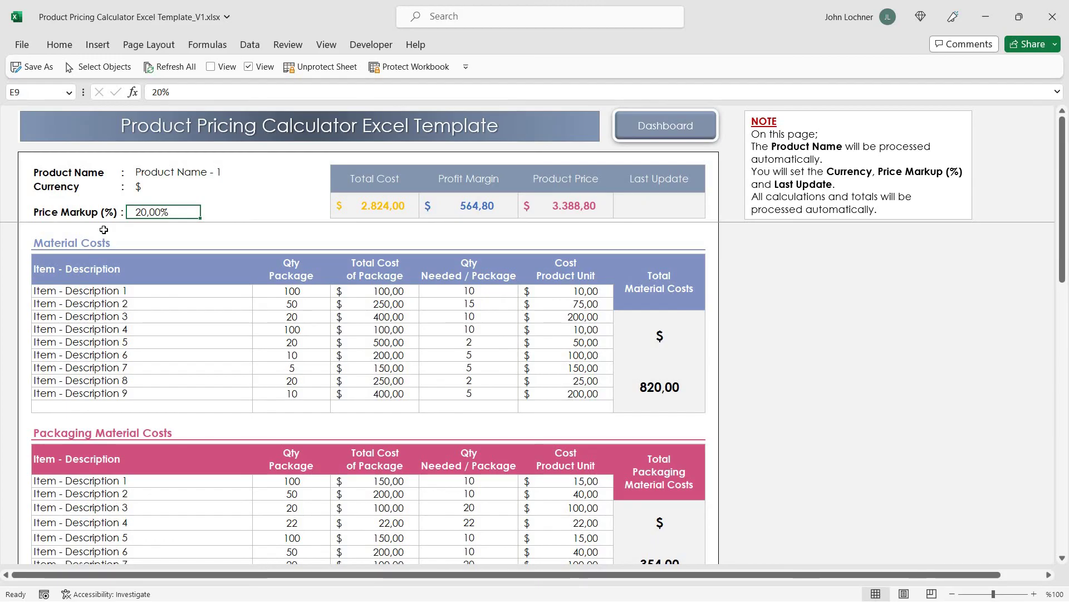
{"action": "type", "text": "30"}
{"action": "key", "text": "Return"}
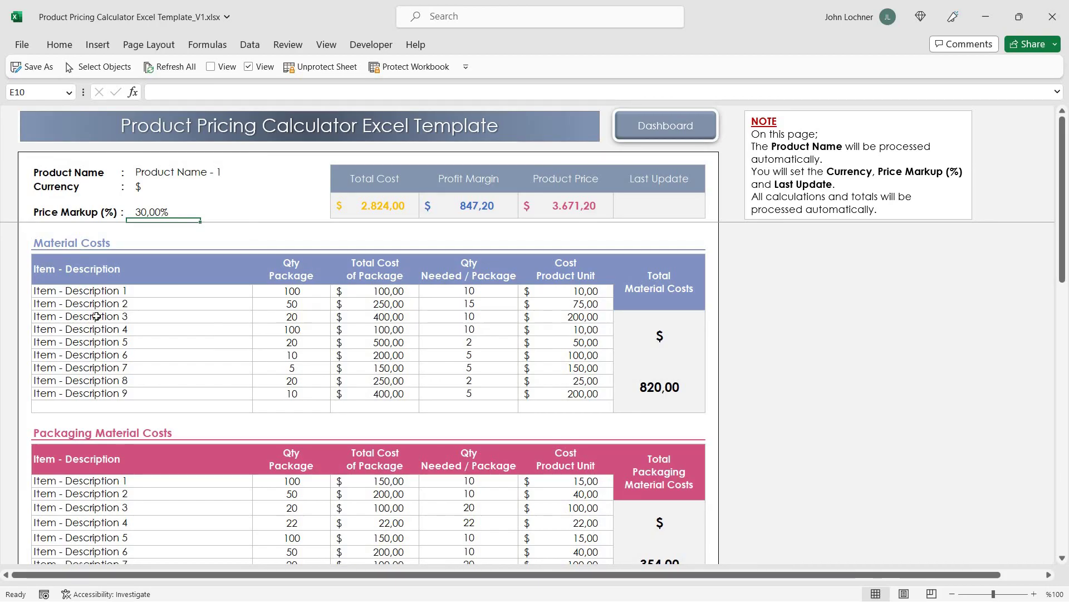
{"action": "scroll", "coordinate": [85, 280], "scroll_direction": "down", "scroll_amount": 3}
{"action": "scroll", "coordinate": [97, 335], "scroll_direction": "down", "scroll_amount": 8}
{"action": "scroll", "coordinate": [105, 363], "scroll_direction": "down", "scroll_amount": 3}
{"action": "scroll", "coordinate": [105, 363], "scroll_direction": "up", "scroll_amount": 7}
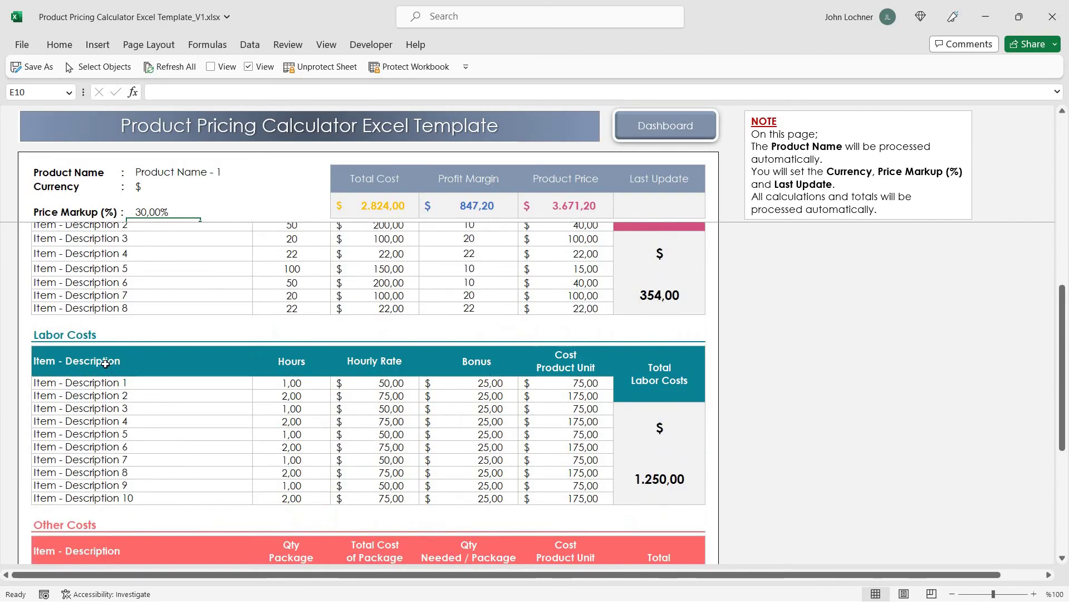
{"action": "scroll", "coordinate": [105, 364], "scroll_direction": "up", "scroll_amount": 7}
- Fill the material cost list down to add a tenth row, Item - Description 10
{"action": "left_click_drag", "start_coordinate": [126, 290], "coordinate": [127, 304]}
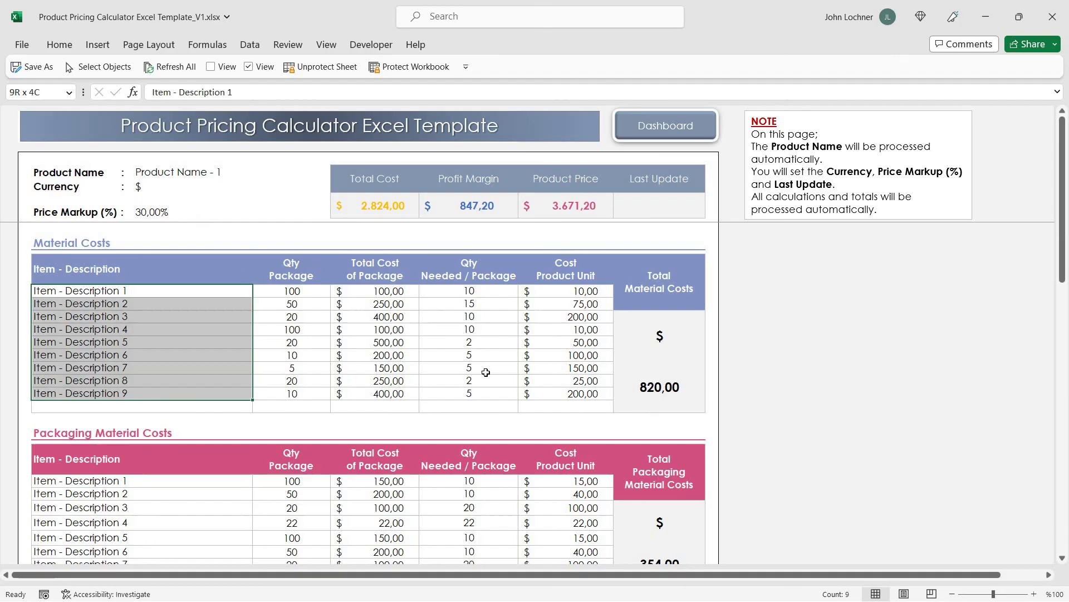
{"action": "left_click_drag", "start_coordinate": [141, 394], "coordinate": [585, 393]}
{"action": "left_click", "coordinate": [129, 395]}
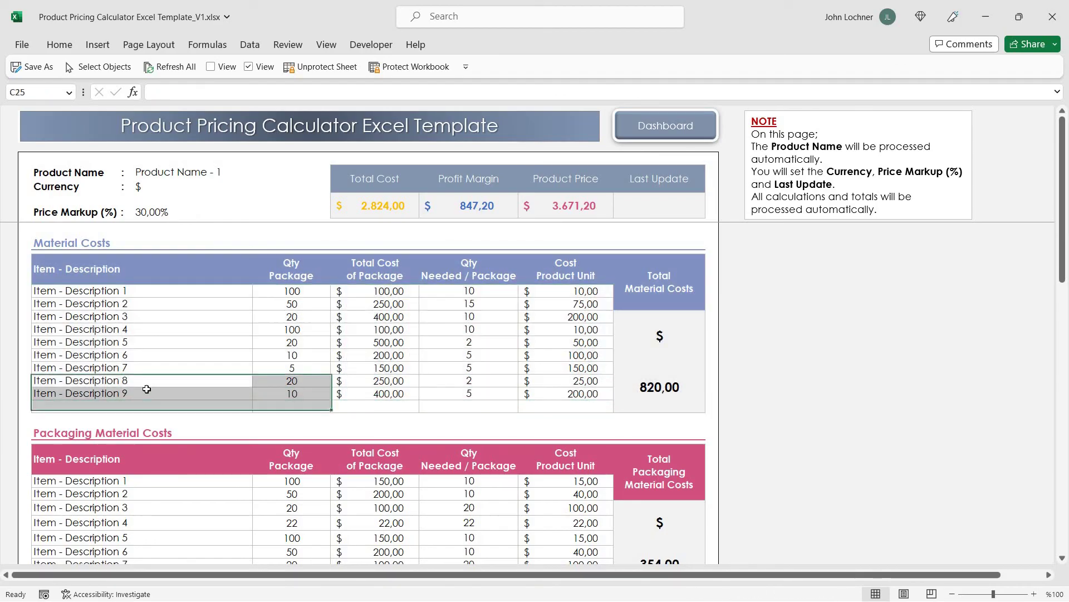
{"action": "left_click_drag", "start_coordinate": [257, 408], "coordinate": [259, 411]}
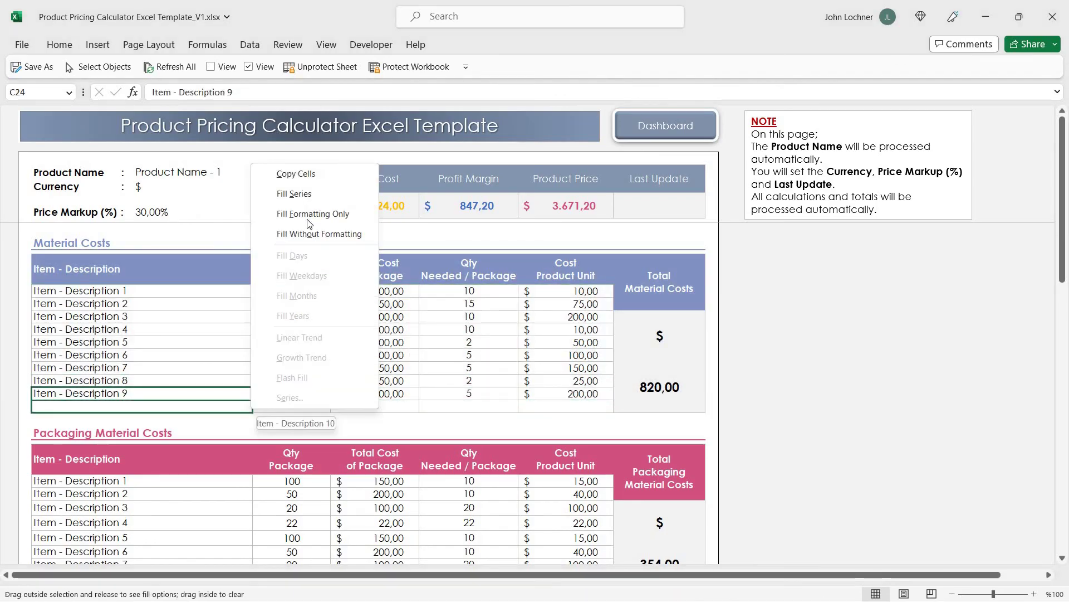
{"action": "left_click", "coordinate": [276, 193]}
- Give item 10 5 per package, 100,00 cost and 5 needed, then view the dashboard totals
{"action": "left_click", "coordinate": [300, 406]}
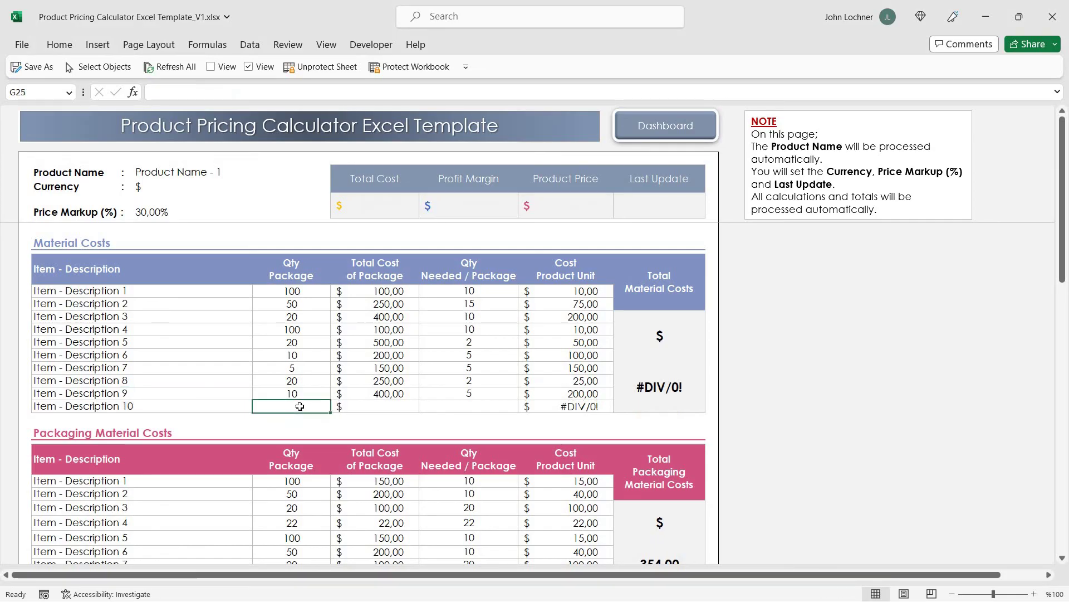
{"action": "type", "text": "5"}
{"action": "left_click", "coordinate": [398, 404]}
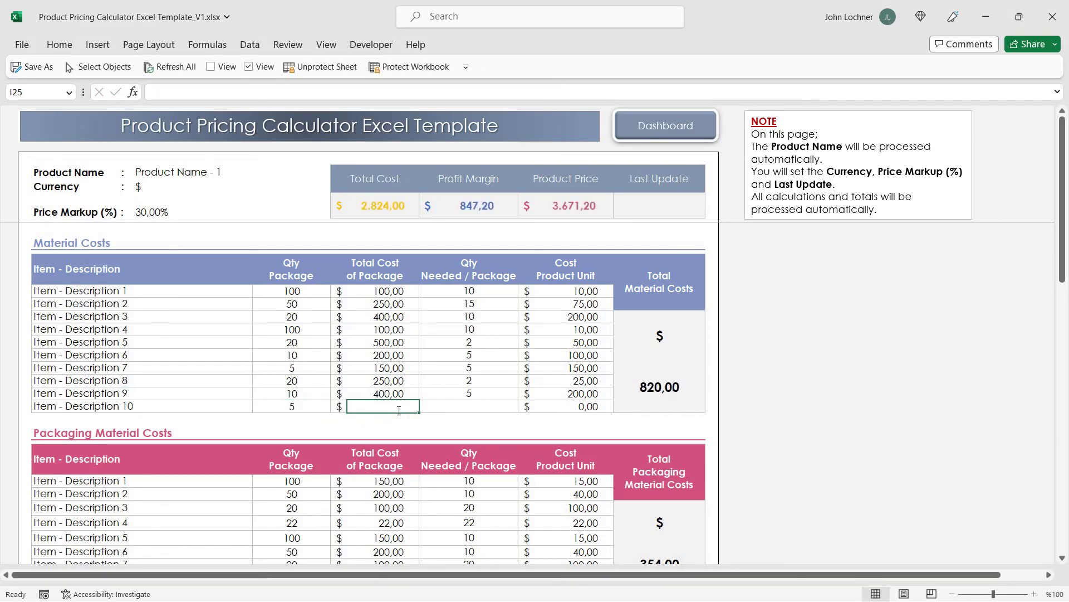
{"action": "type", "text": "100"}
{"action": "left_click", "coordinate": [471, 407]}
{"action": "type", "text": "5"}
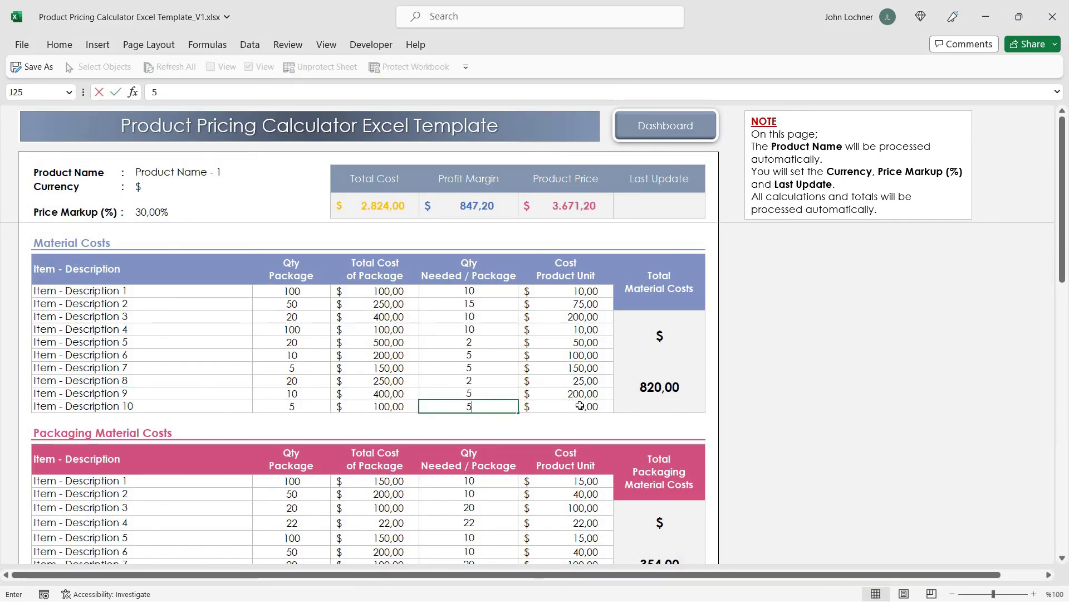
{"action": "key", "text": "Tab"}
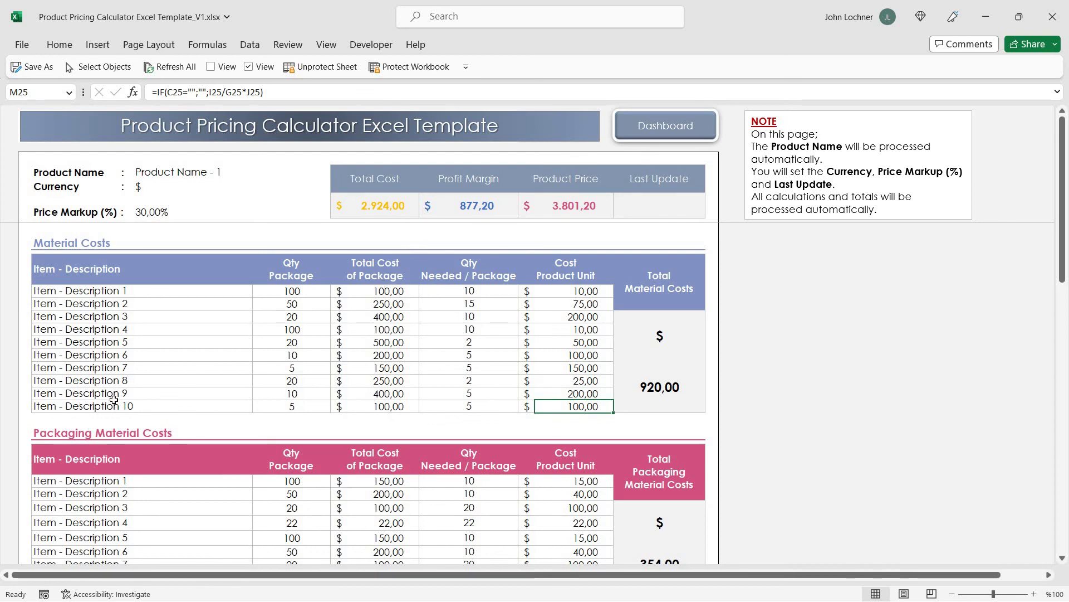
{"action": "scroll", "coordinate": [113, 398], "scroll_direction": "down", "scroll_amount": 6}
{"action": "scroll", "coordinate": [459, 382], "scroll_direction": "down", "scroll_amount": 9}
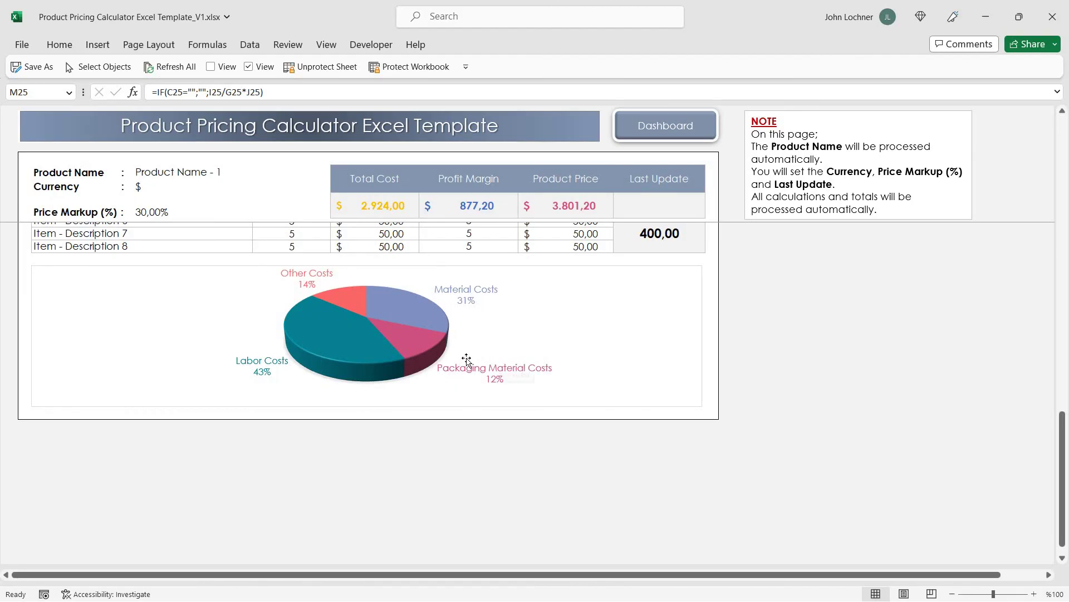
{"action": "scroll", "coordinate": [489, 368], "scroll_direction": "up", "scroll_amount": 2}
{"action": "scroll", "coordinate": [513, 377], "scroll_direction": "up", "scroll_amount": 2}
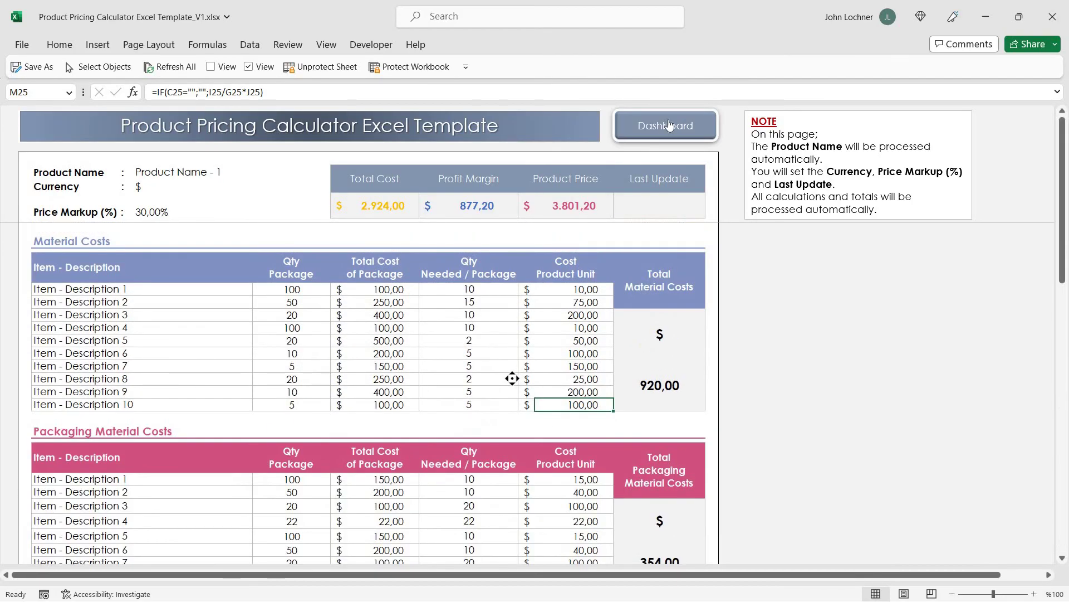
{"action": "left_click", "coordinate": [669, 120]}
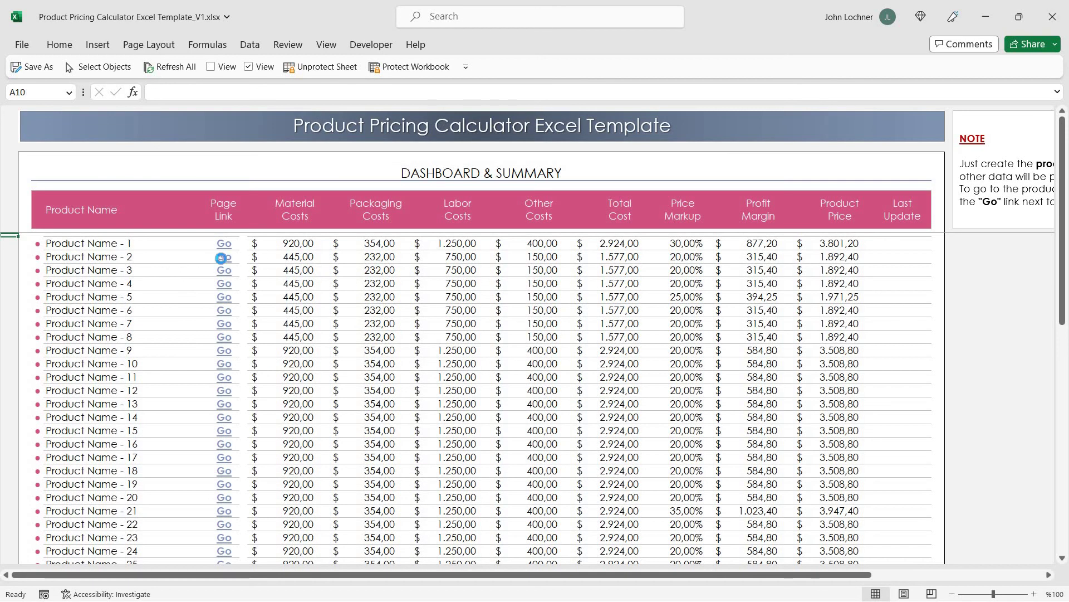
{"action": "left_click", "coordinate": [222, 258]}
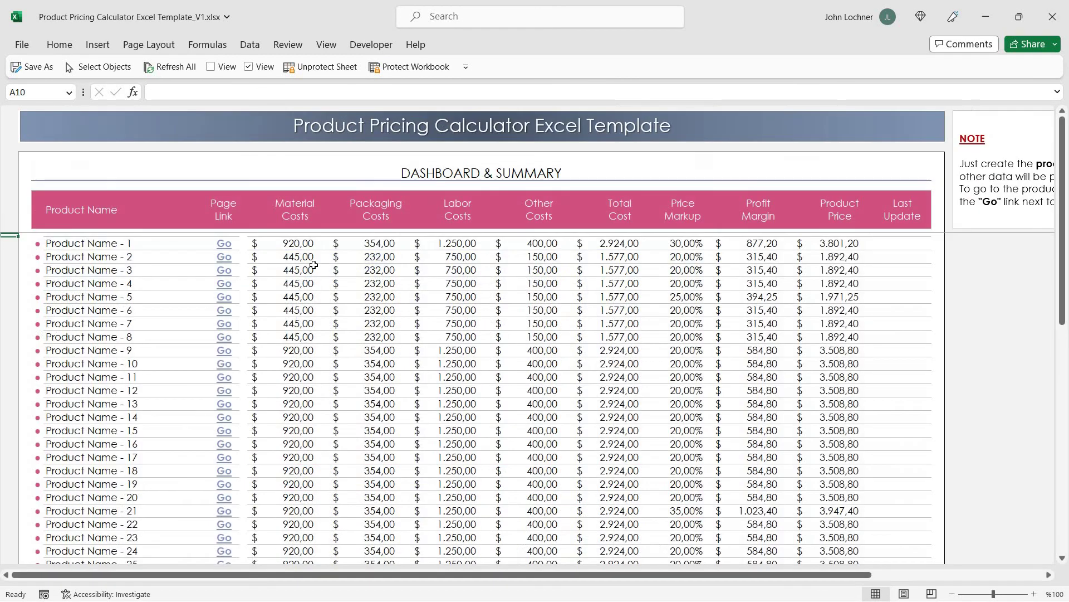
{"action": "left_click", "coordinate": [682, 126]}
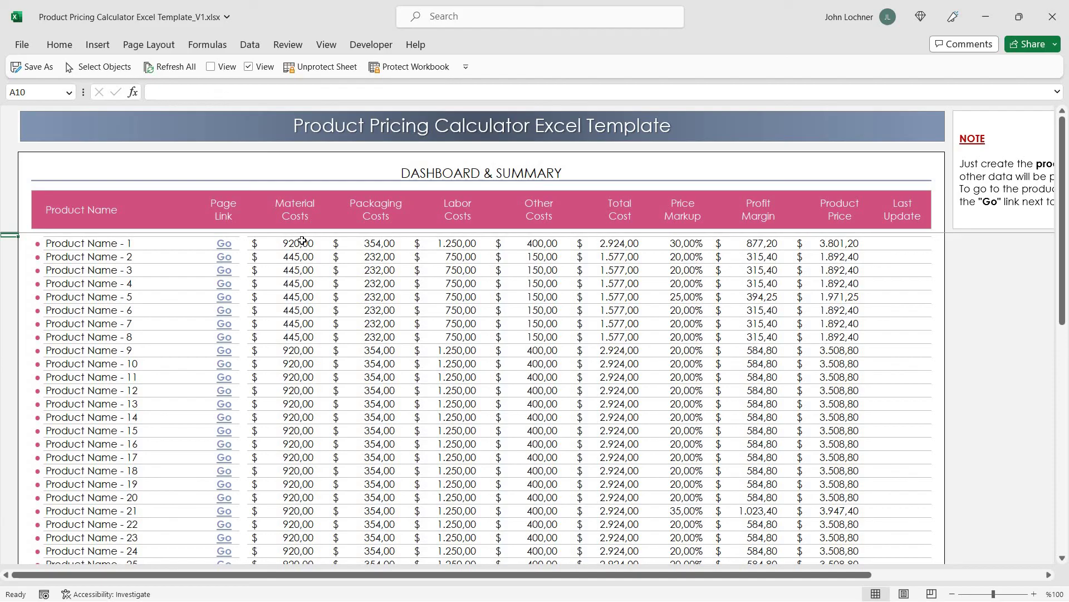
{"action": "left_click_drag", "start_coordinate": [303, 242], "coordinate": [870, 243]}
{"action": "left_click", "coordinate": [902, 244], "text": "shift"}
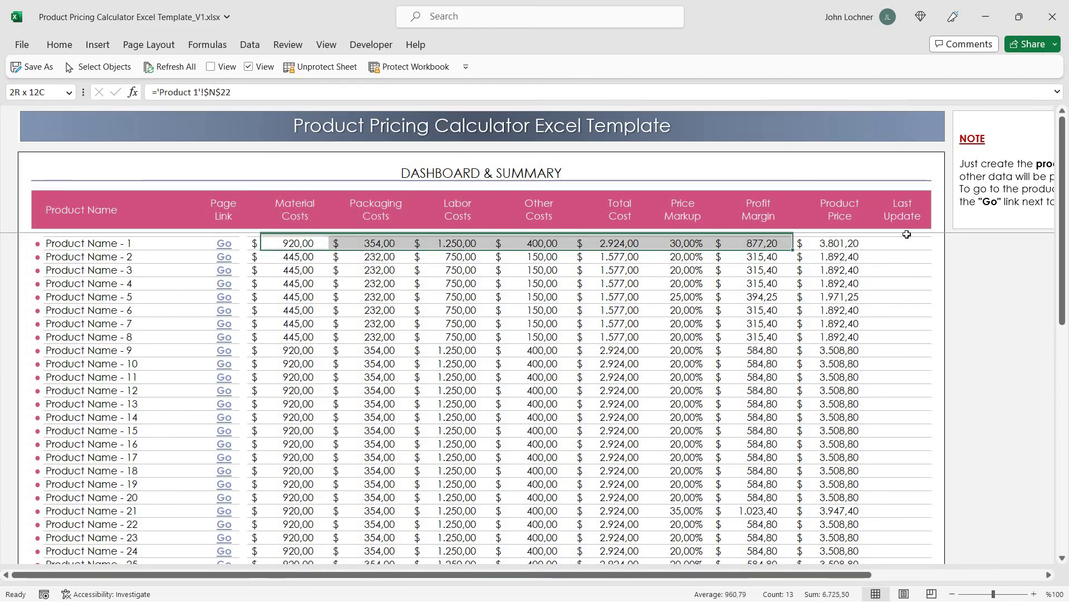
{"action": "scroll", "coordinate": [715, 330], "scroll_direction": "down", "scroll_amount": 7}
{"action": "scroll", "coordinate": [701, 251], "scroll_direction": "down", "scroll_amount": 2}
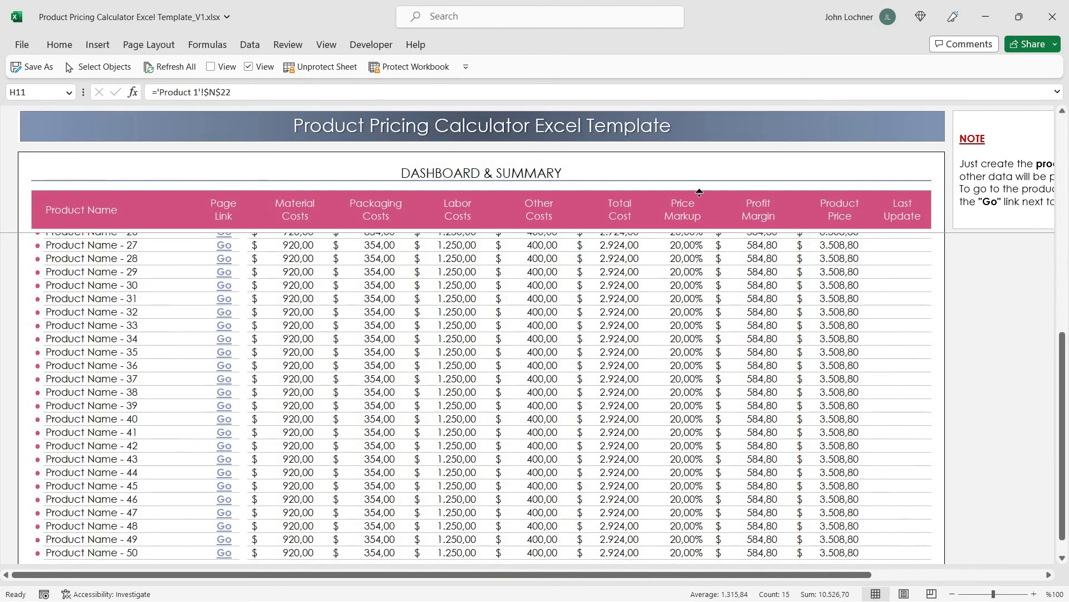
{"action": "scroll", "coordinate": [636, 302], "scroll_direction": "up", "scroll_amount": 9}
{"action": "left_click", "coordinate": [624, 309]}
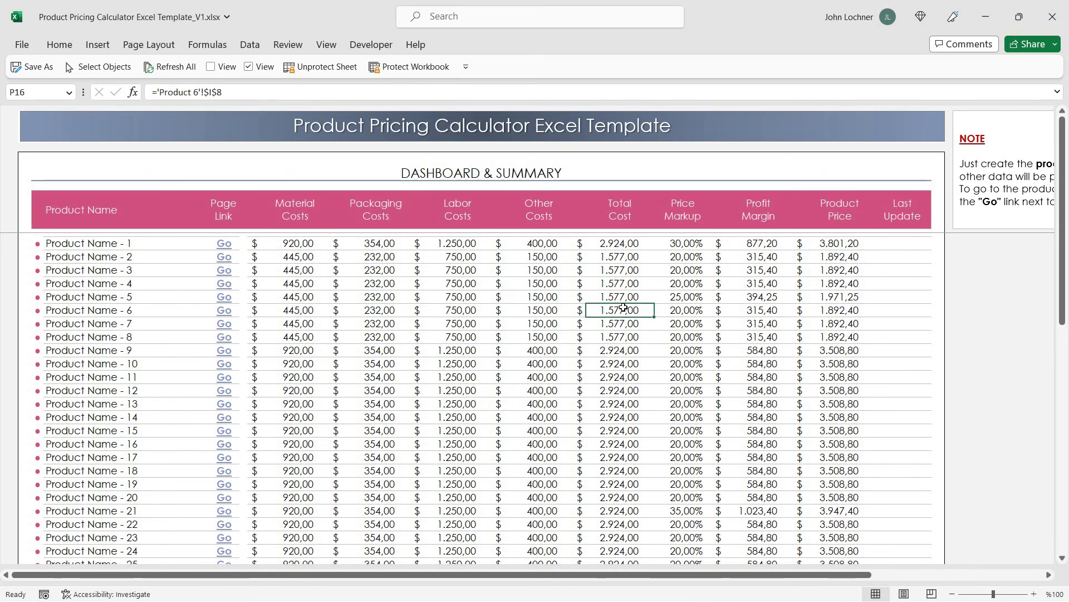